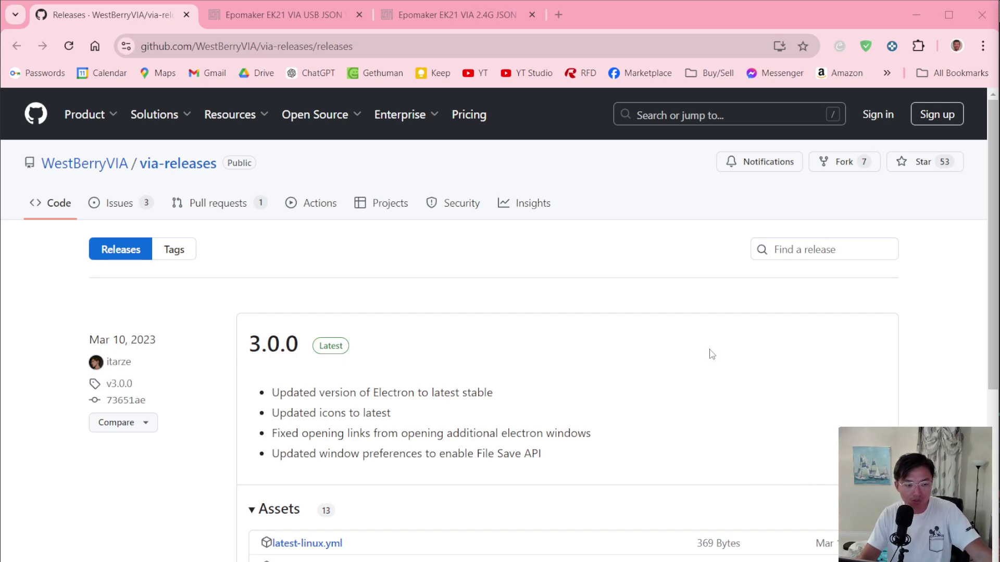
# Review the VIA 3.0.0 release assets list and select the releases page address
pyautogui.scroll(-3, 711, 353)
pyautogui.scroll(3, 711, 352)
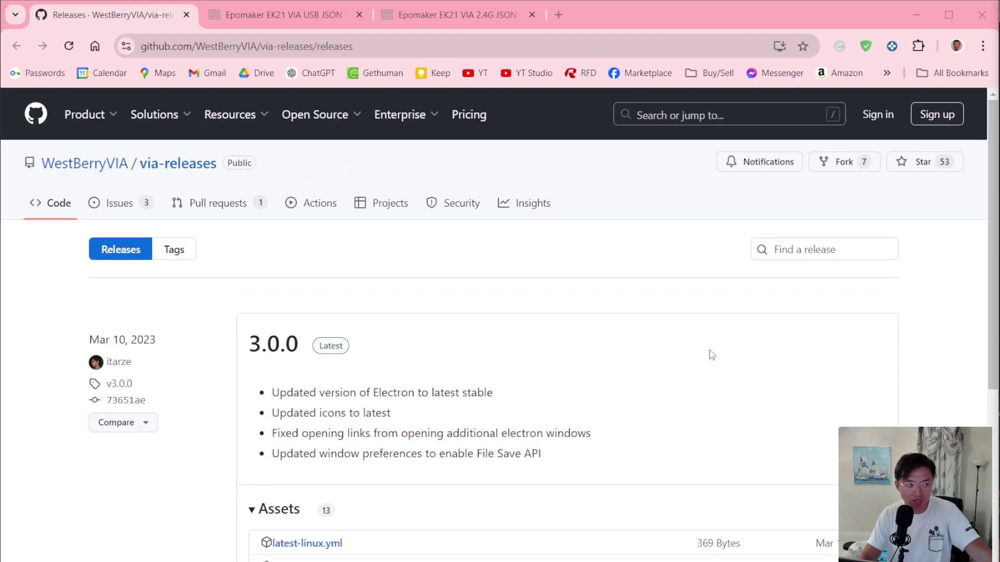
pyautogui.scroll(-3, 710, 352)
pyautogui.scroll(3, 711, 353)
pyautogui.moveTo(374, 48); pyautogui.dragTo(126, 47)
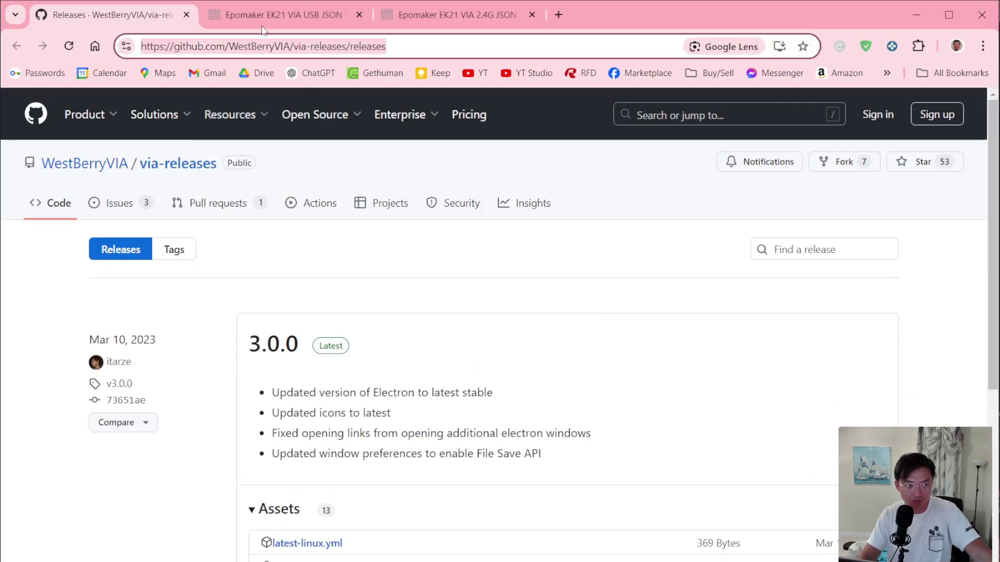
pyautogui.scroll(-4, 632, 473)
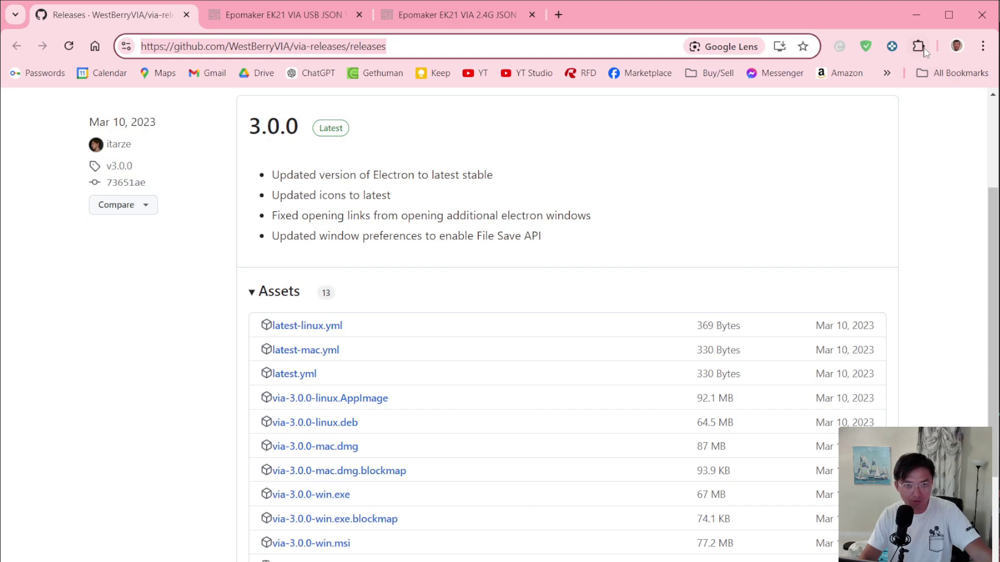
# Highlight the titles of the EK21 USB and 2.4G JSON V3 pages, then bring VIA forward
pyautogui.click(312, 20)
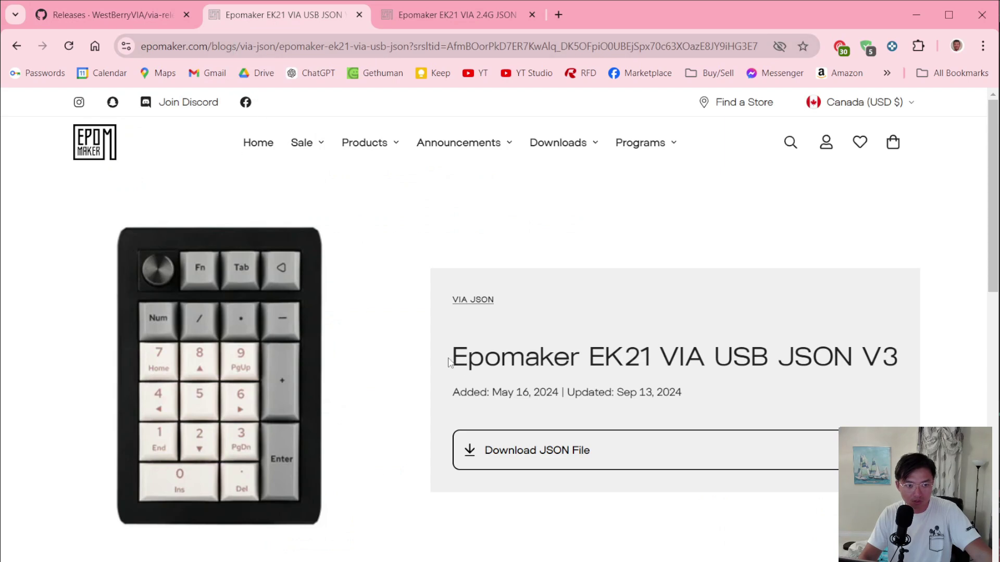
pyautogui.moveTo(451, 357); pyautogui.dragTo(894, 355)
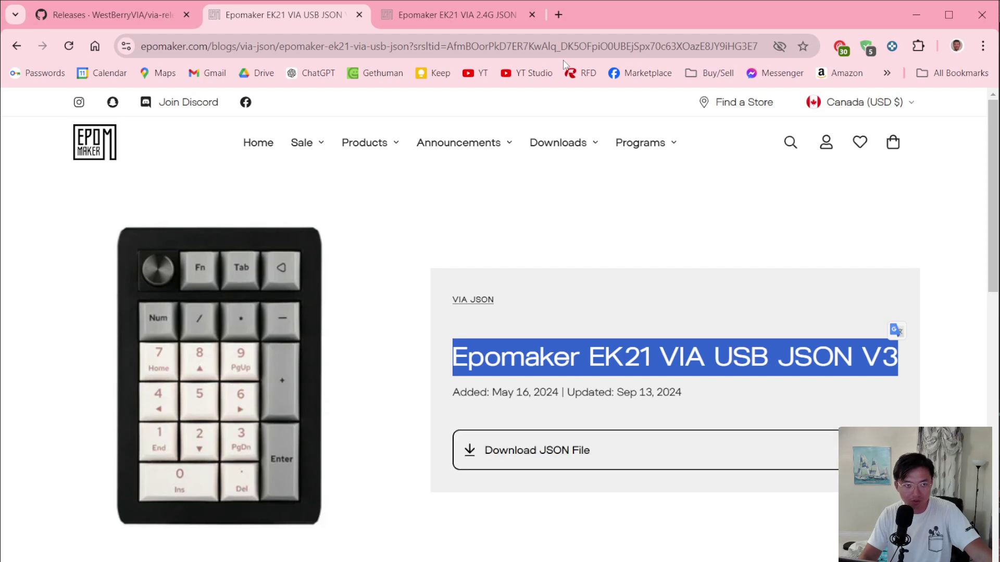
pyautogui.click(440, 14)
pyautogui.click(542, 354)
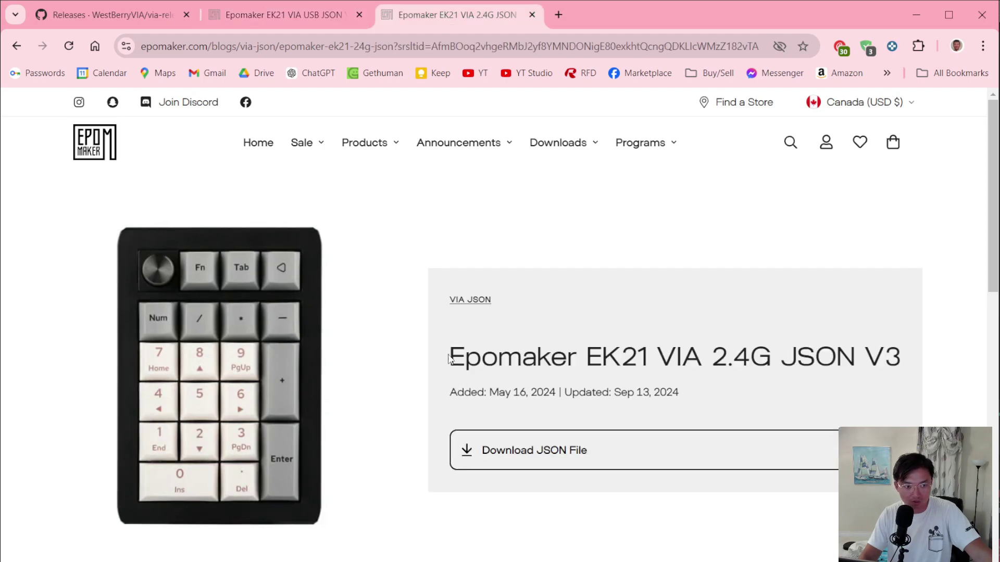
pyautogui.moveTo(452, 356); pyautogui.dragTo(906, 365)
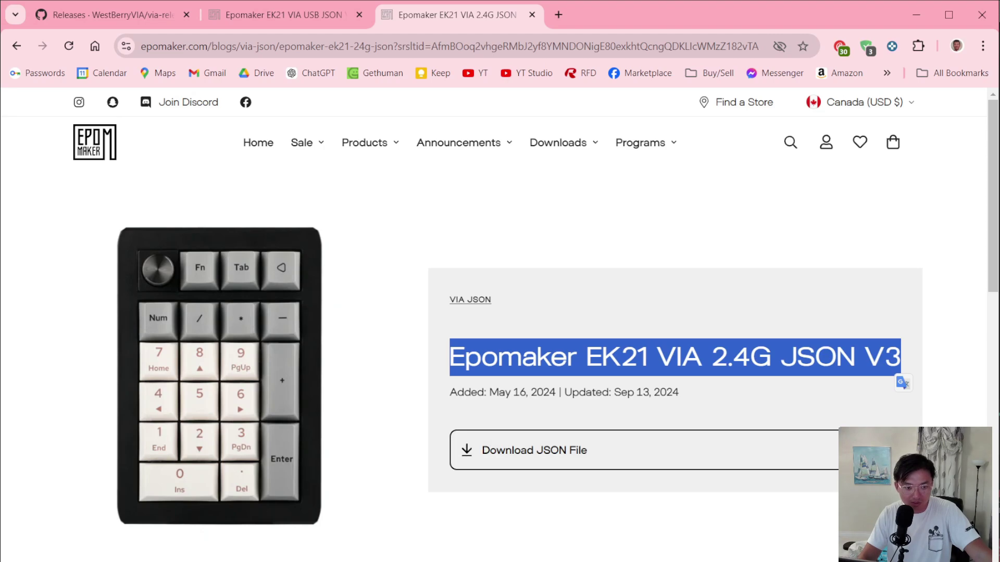
pyautogui.hotkey('alt', 'Tab')
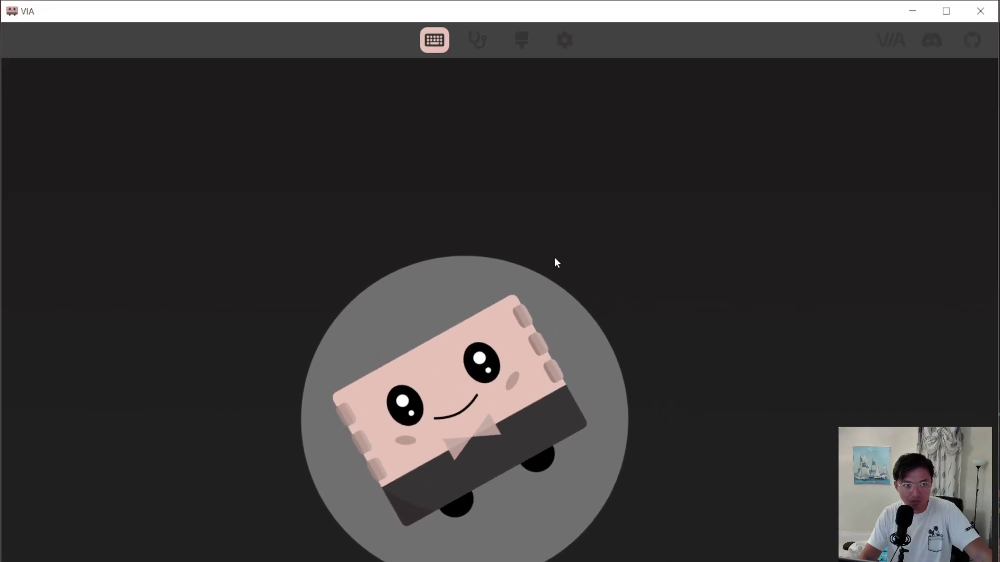
# Toggle Show Design tab in Settings and move between the Configure and Key Tester views
pyautogui.click(564, 40)
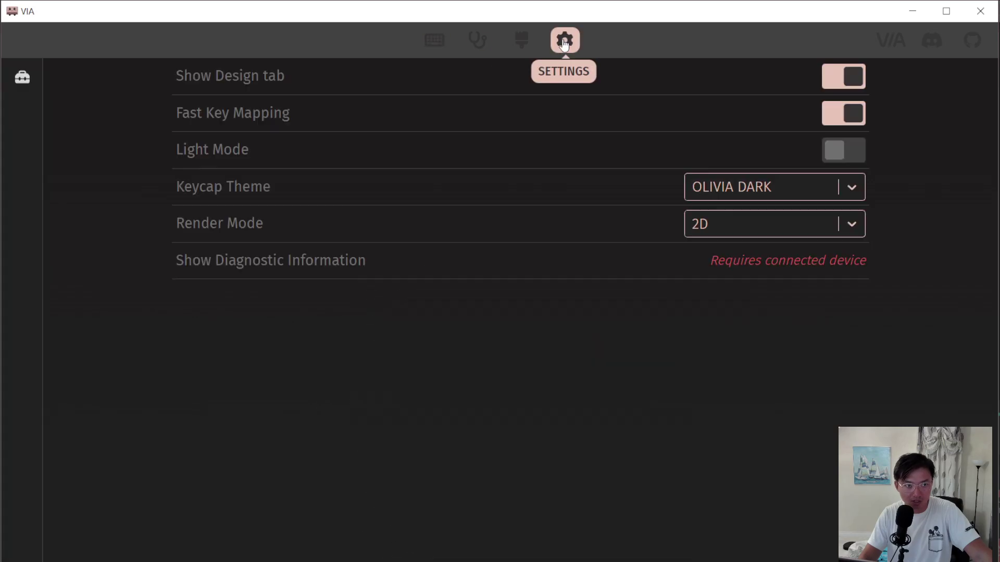
pyautogui.click(846, 83)
pyautogui.click(456, 40)
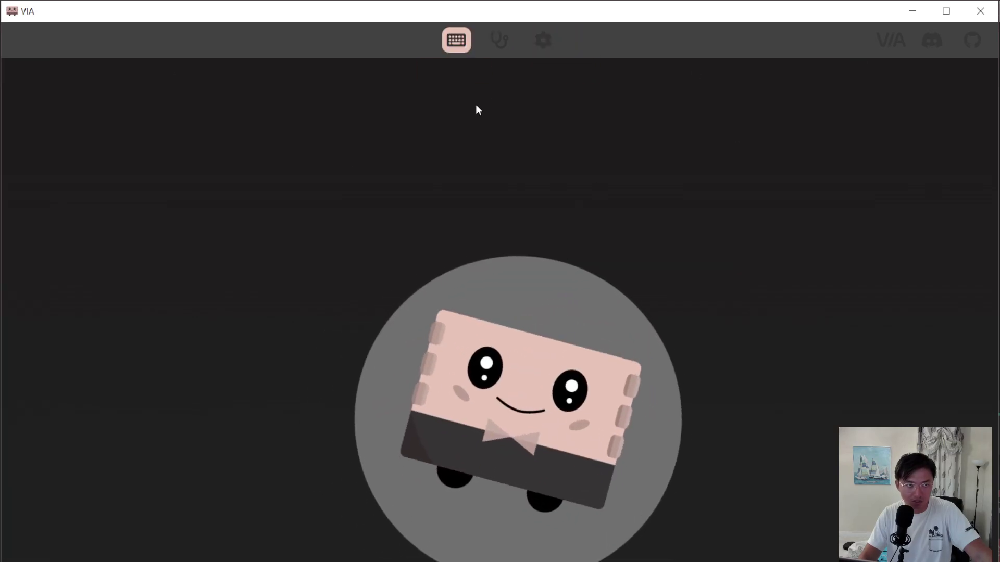
pyautogui.click(500, 39)
pyautogui.click(465, 45)
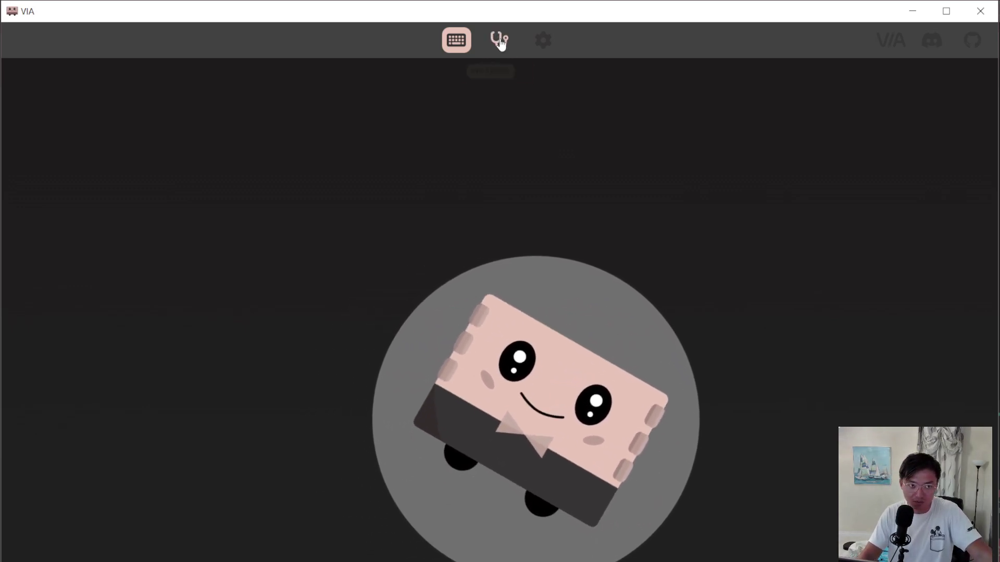
# Switch Show Design tab on in Settings and open the Design page
pyautogui.click(549, 43)
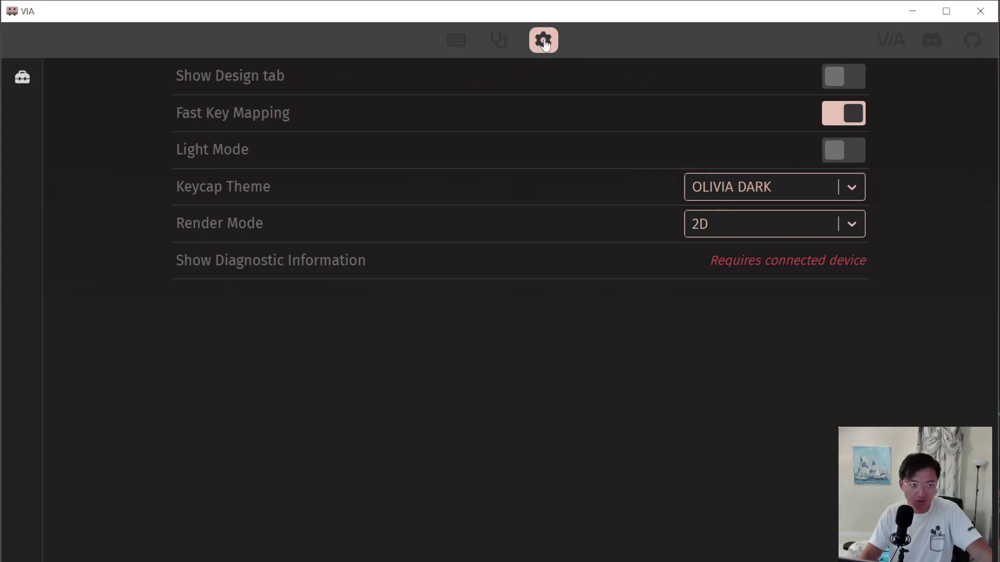
pyautogui.click(843, 77)
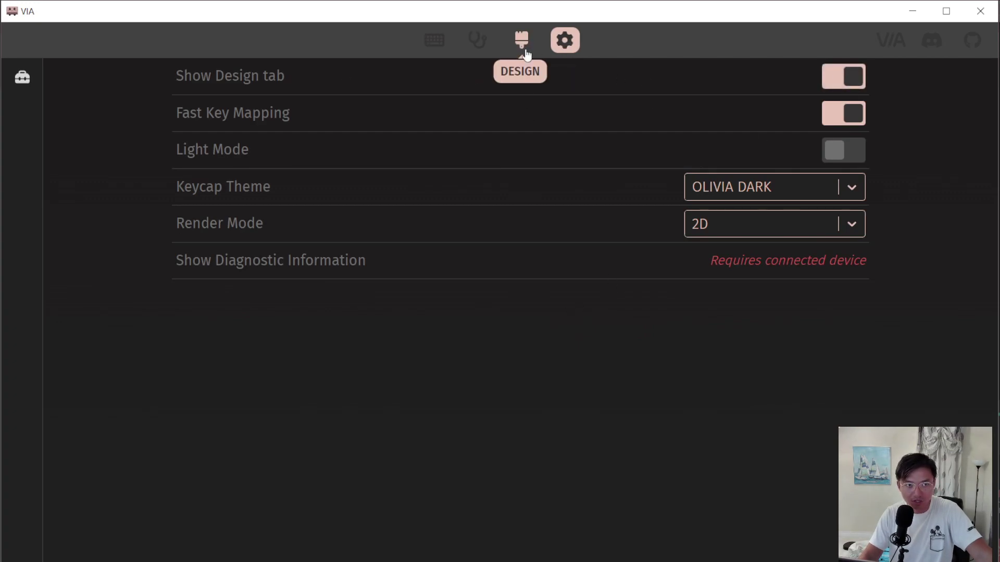
pyautogui.click(842, 84)
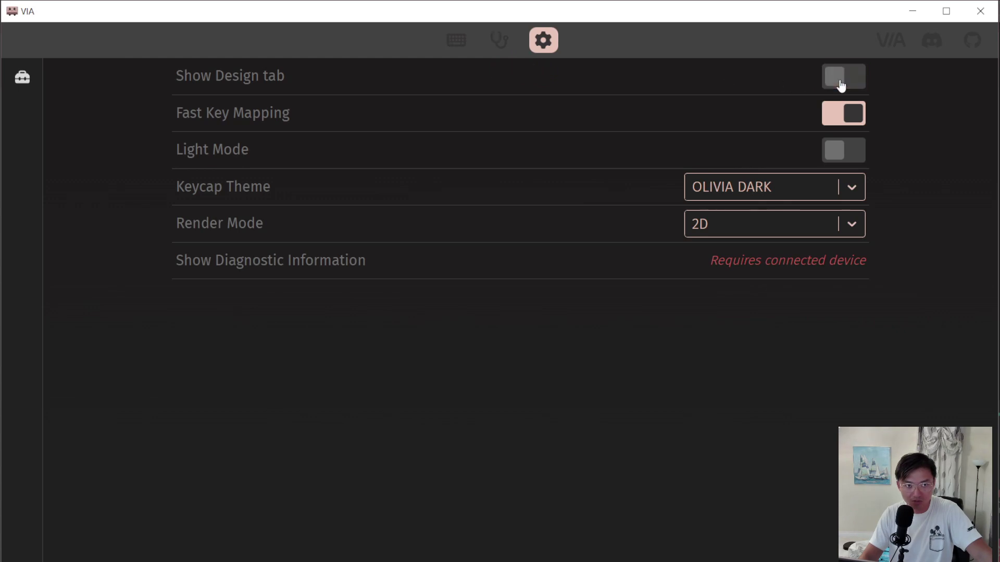
pyautogui.click(850, 88)
pyautogui.click(529, 45)
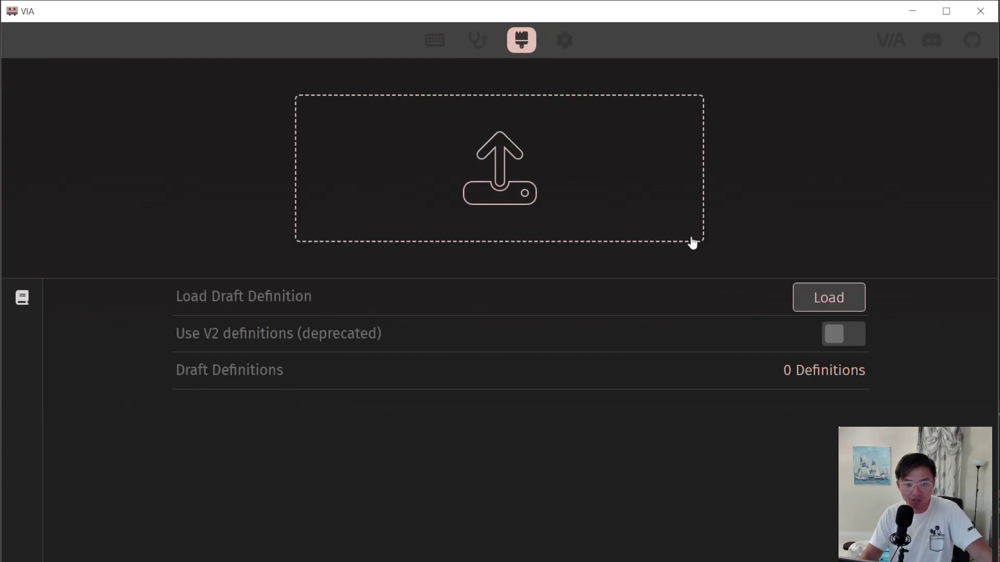
# Load the EPOMAKER_EK21_USB.JSON draft definition from its Downloads folder
pyautogui.click(843, 308)
pyautogui.click(181, 56)
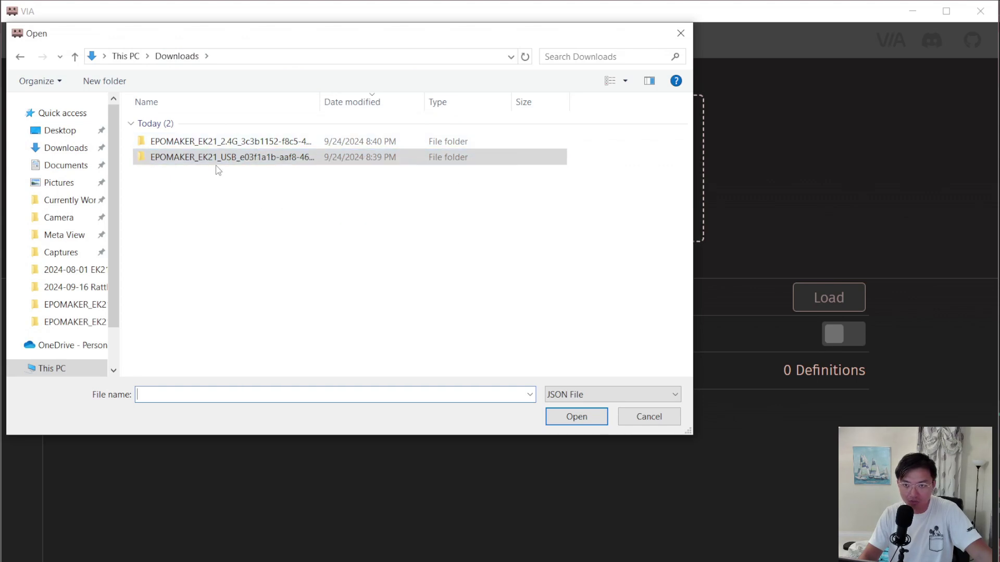
pyautogui.click(270, 160)
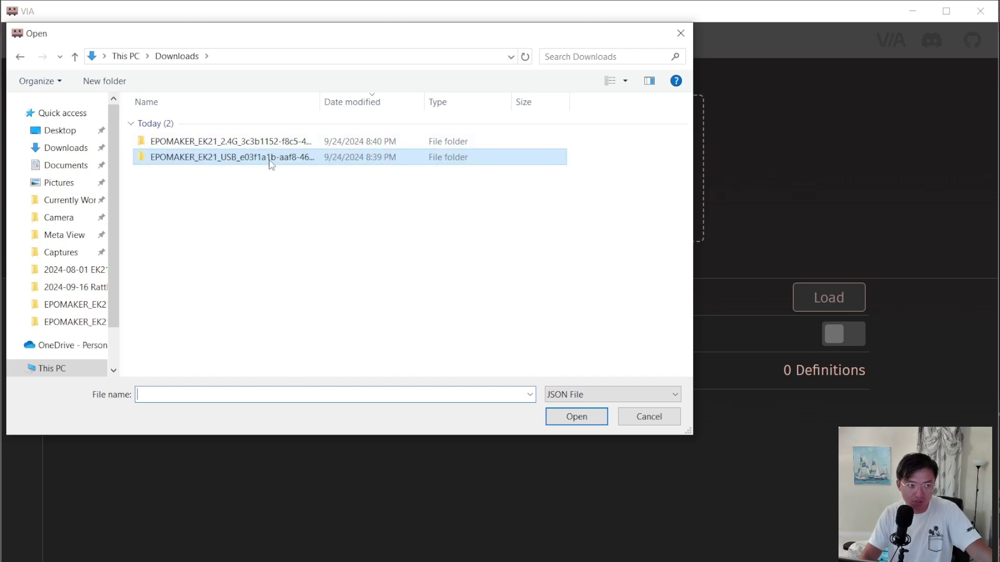
pyautogui.doubleClick(270, 159)
pyautogui.doubleClick(228, 127)
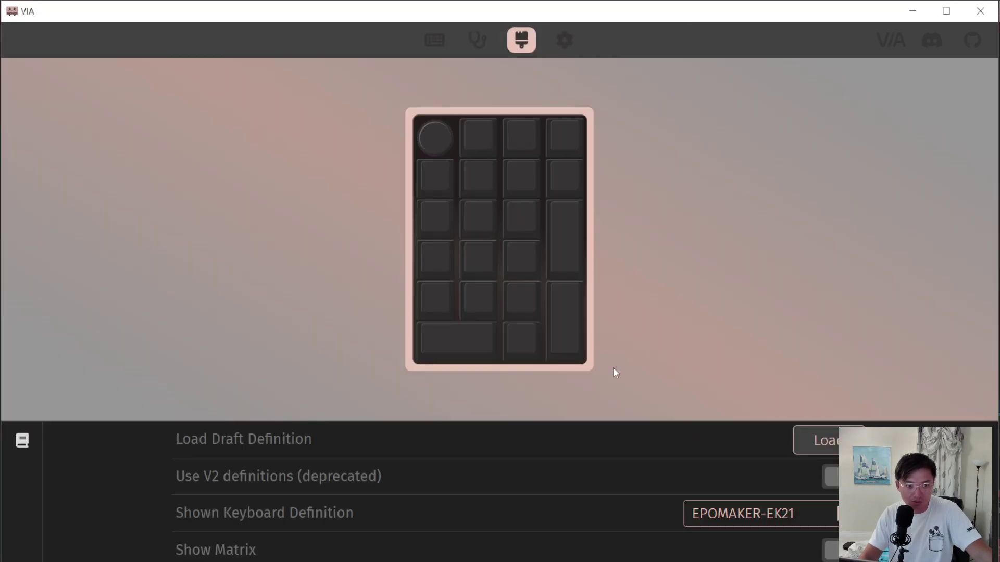
# Load EPOMAKER_EK21_2.4G.JSON from its Downloads folder and go to the Configure view
pyautogui.click(818, 445)
pyautogui.click(182, 58)
pyautogui.doubleClick(249, 138)
pyautogui.doubleClick(224, 127)
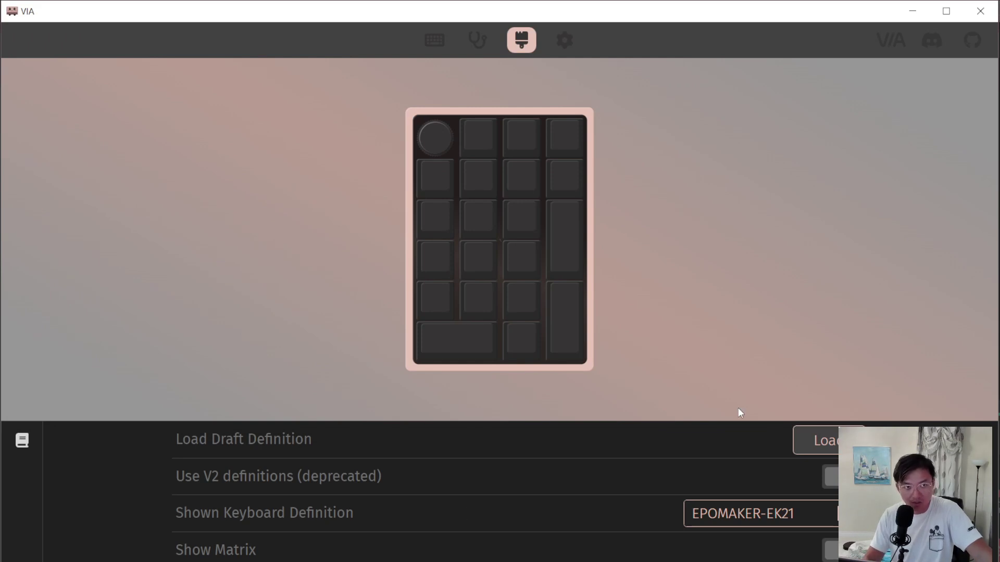
pyautogui.click(446, 50)
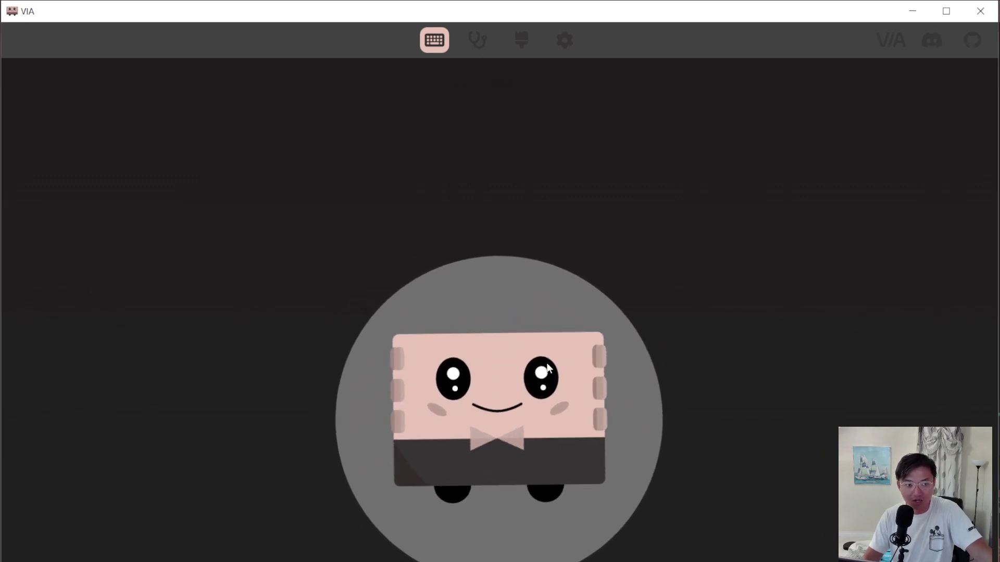
# Cycle through the Key Tester, Design, Settings and Configure tabs, ending on the empty Design page
pyautogui.click(476, 44)
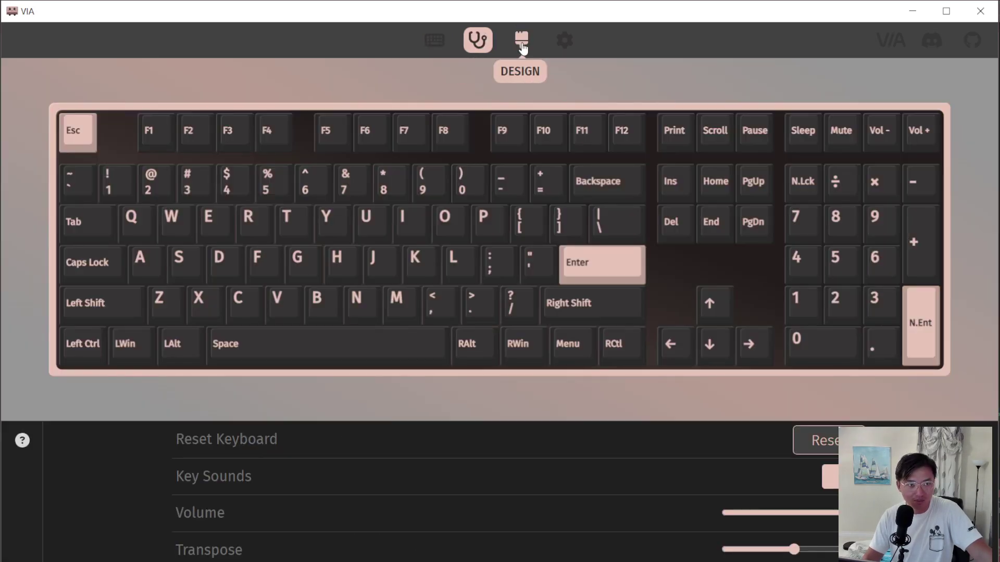
pyautogui.click(522, 44)
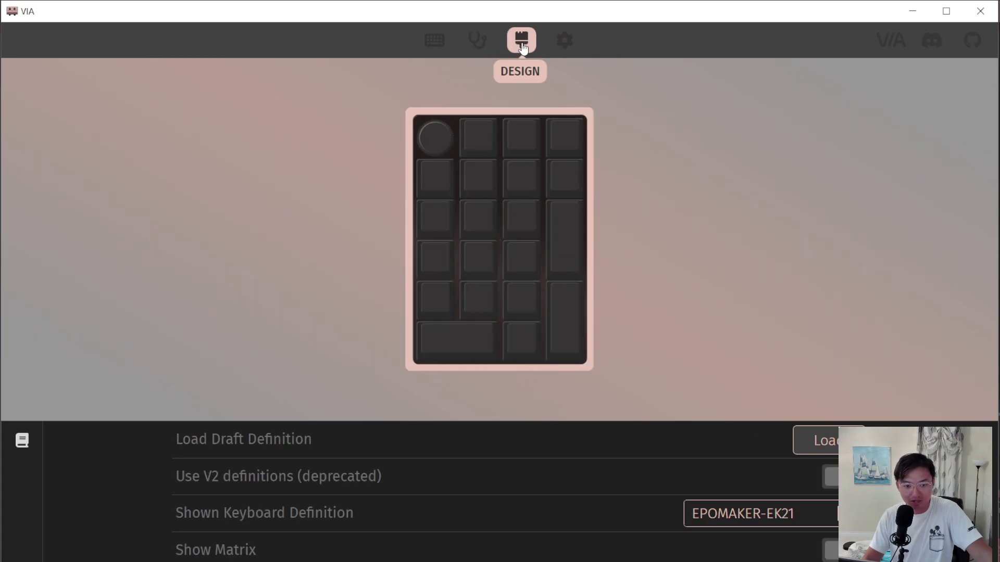
pyautogui.click(564, 40)
pyautogui.click(476, 41)
pyautogui.click(436, 41)
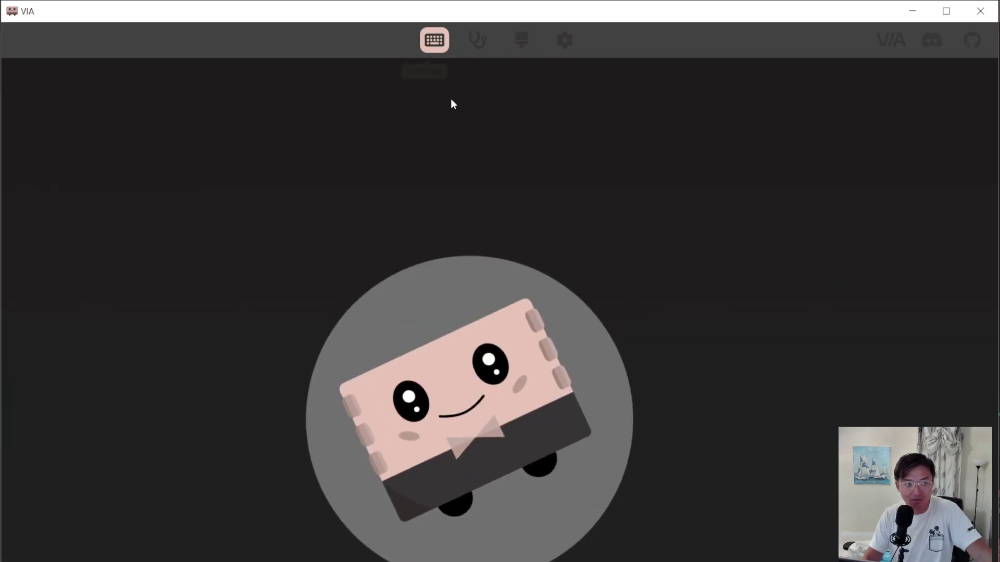
pyautogui.click(476, 41)
pyautogui.click(522, 42)
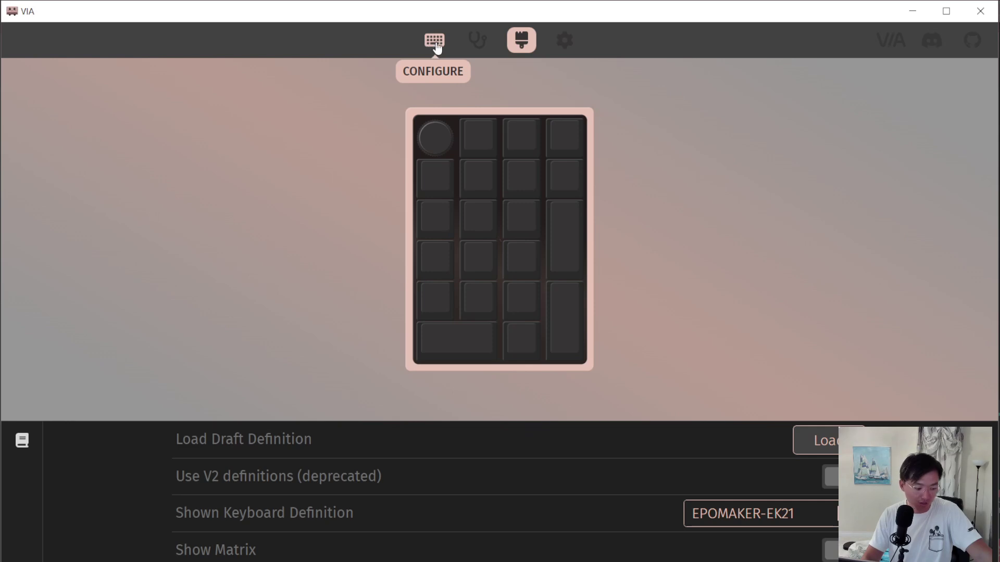
pyautogui.click(477, 40)
pyautogui.click(521, 41)
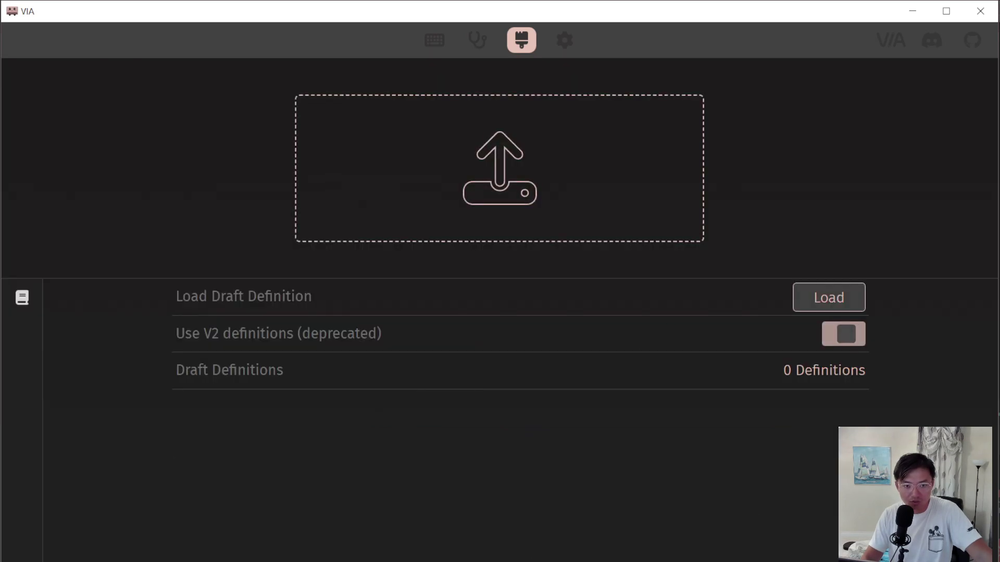
# Try loading EPOMAKER_EK21_2.4G.JSON, turn off Use V2 definitions, and return to Configure
pyautogui.click(849, 299)
pyautogui.doubleClick(219, 124)
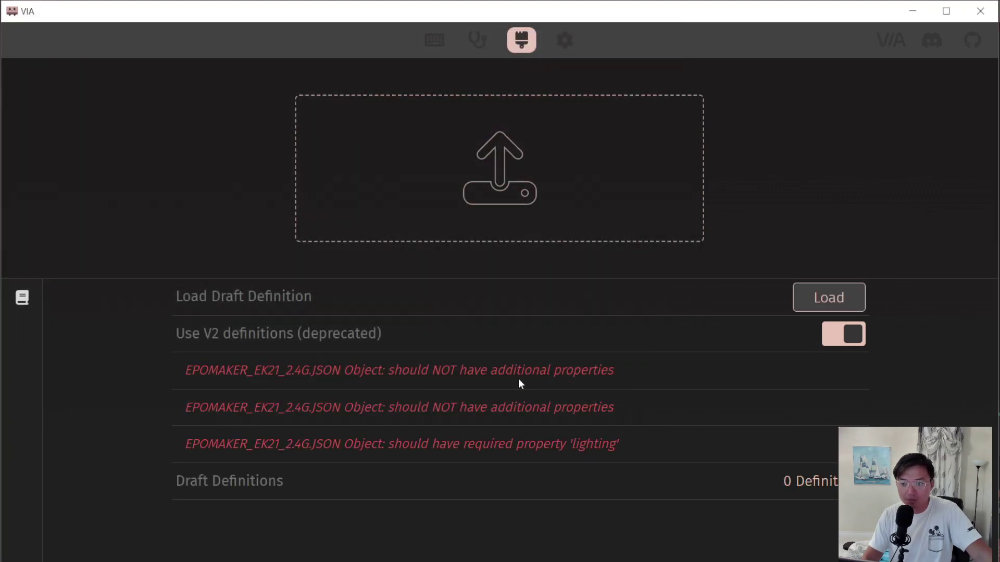
pyautogui.click(837, 341)
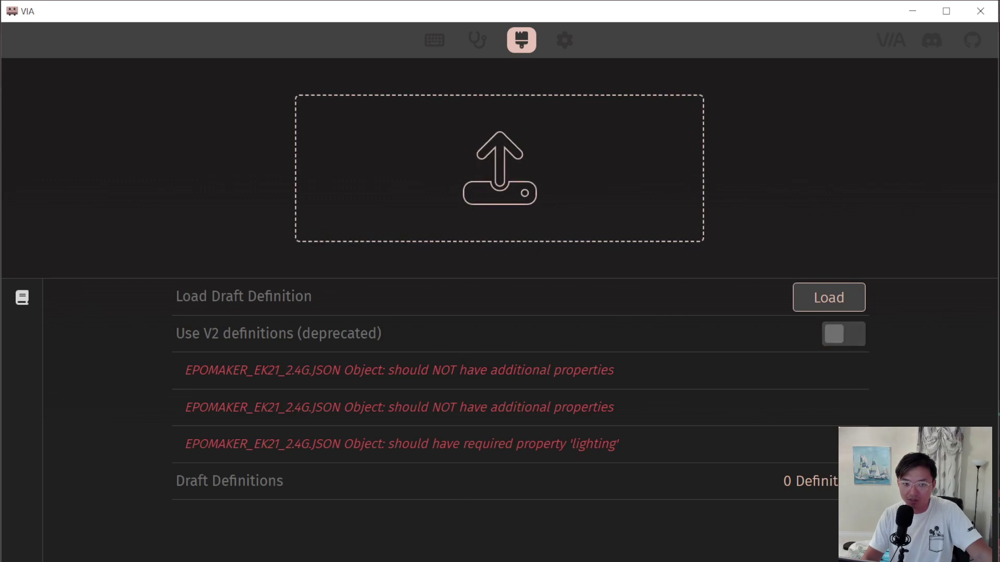
pyautogui.click(434, 40)
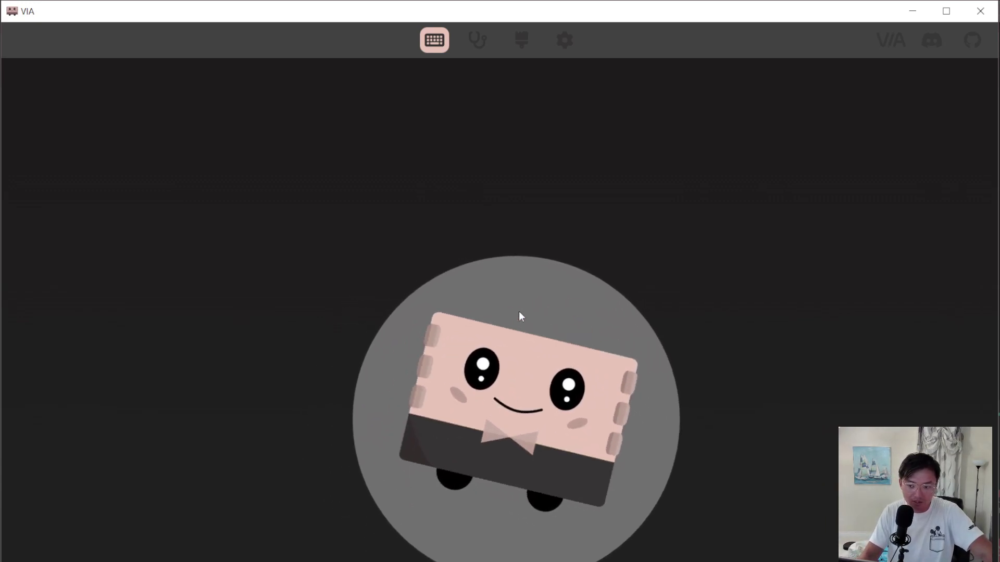
# Cycle repeatedly through the Key Tester, Design, Settings and Configure tabs, ending on the Design loader
pyautogui.click(477, 40)
pyautogui.click(522, 40)
pyautogui.click(565, 39)
pyautogui.click(522, 41)
pyautogui.click(477, 41)
pyautogui.click(442, 43)
pyautogui.click(521, 40)
pyautogui.click(564, 40)
pyautogui.click(521, 40)
pyautogui.click(485, 43)
pyautogui.click(442, 40)
pyautogui.click(477, 40)
pyautogui.click(528, 45)
pyautogui.click(564, 40)
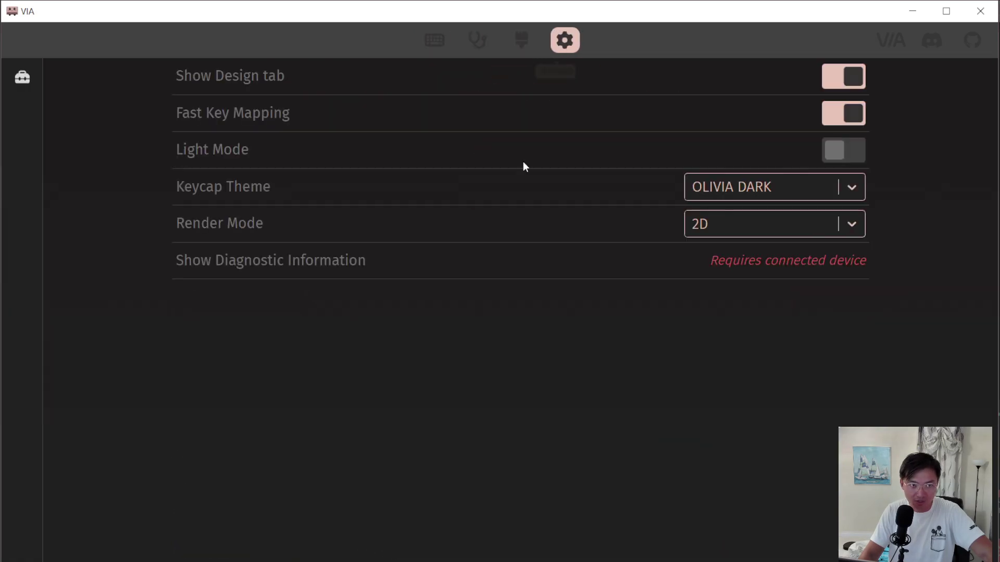
pyautogui.click(523, 51)
# Load EPOMAKER_EK21_2.4G.JSON as EPOMAKER-EK21 and return to the Configure view
pyautogui.click(828, 302)
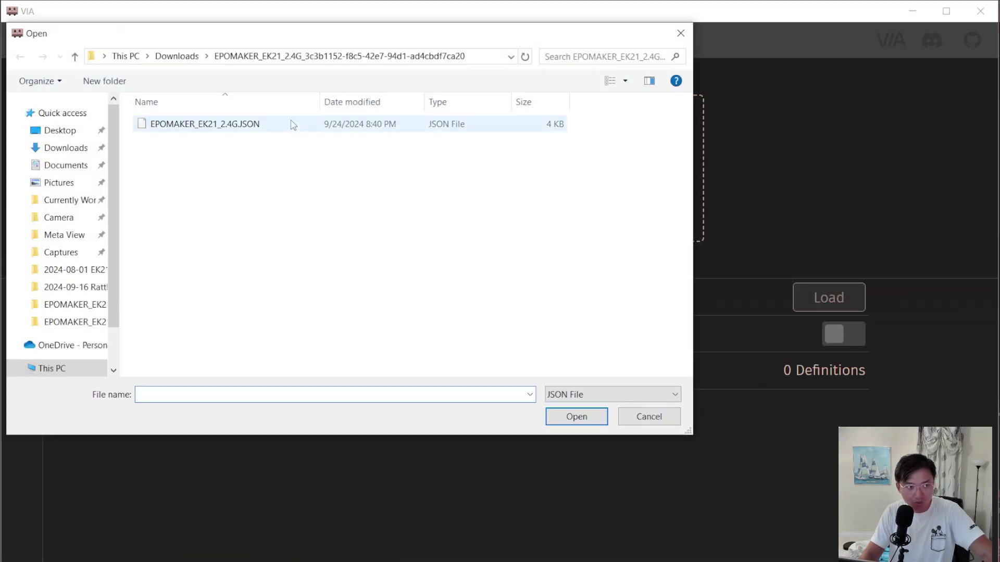
pyautogui.doubleClick(270, 127)
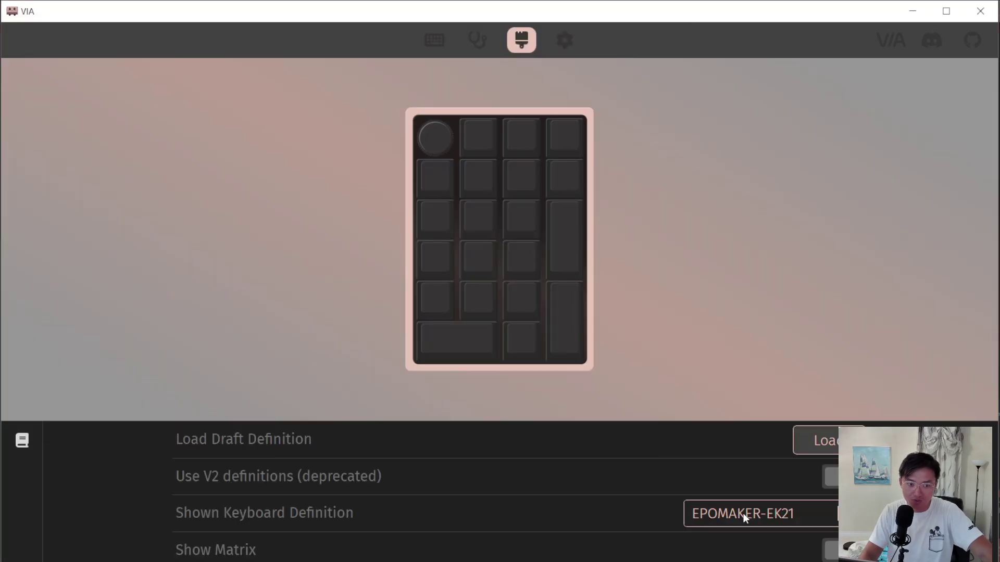
pyautogui.click(457, 38)
pyautogui.click(435, 41)
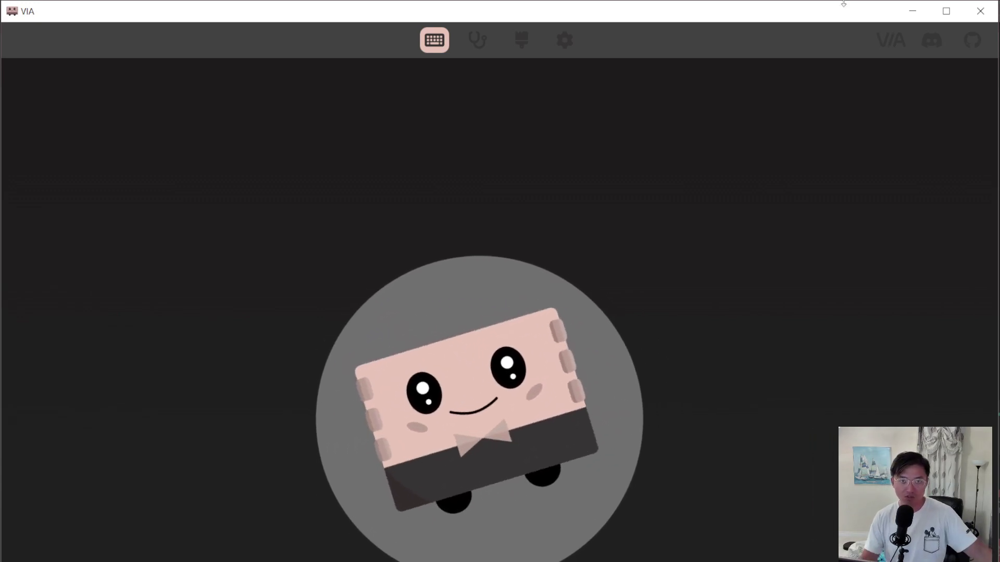
pyautogui.click(981, 11)
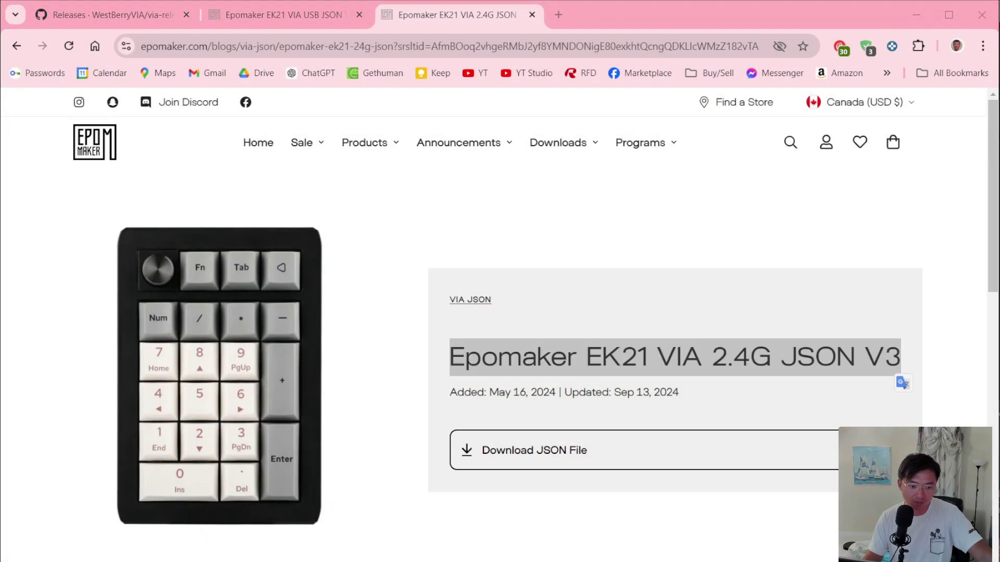
pyautogui.click(650, 543)
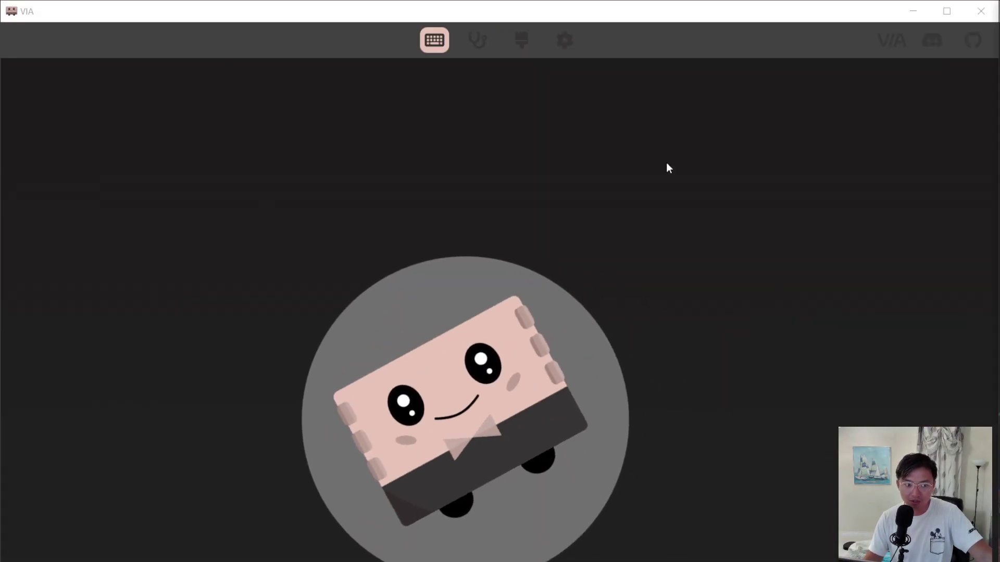
pyautogui.click(520, 41)
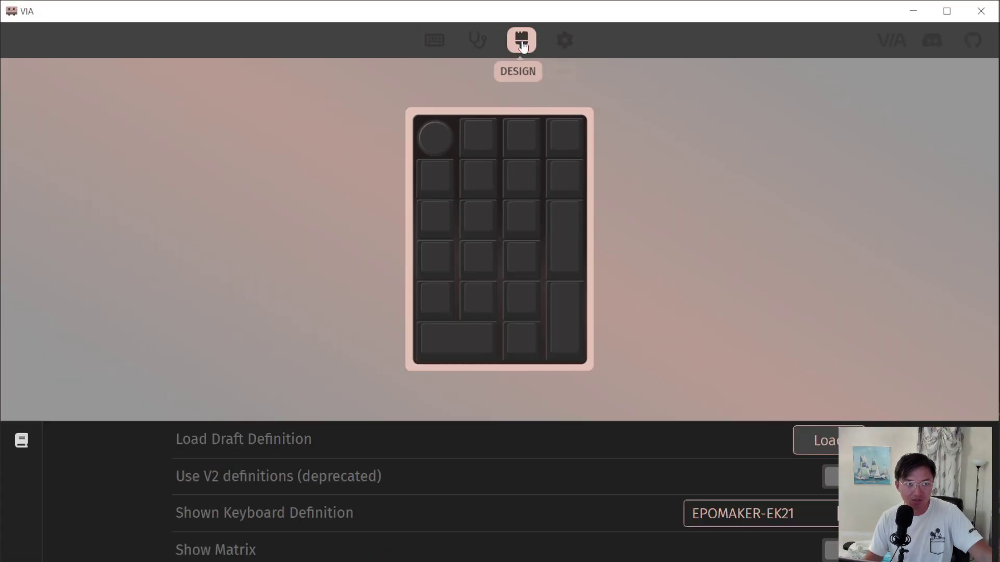
pyautogui.click(454, 40)
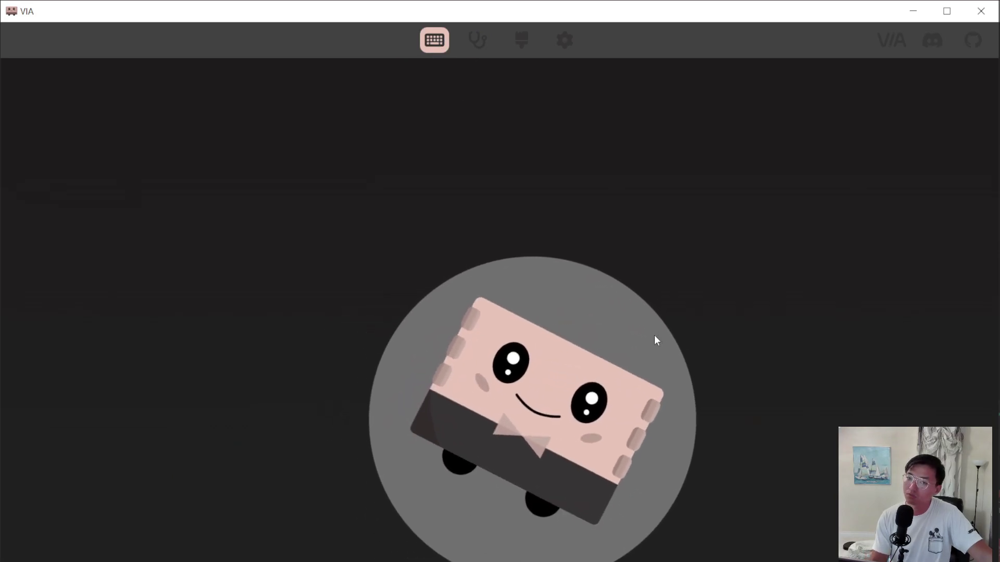